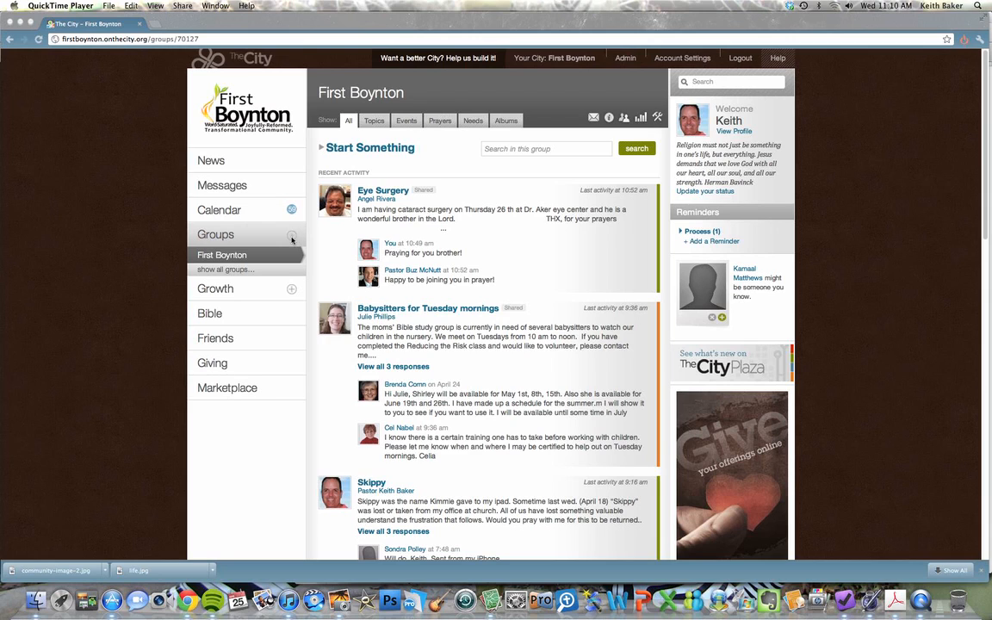
Expand the full group list and open the pastor's own growth group
{"action": "left_click", "coordinate": [292, 239]}
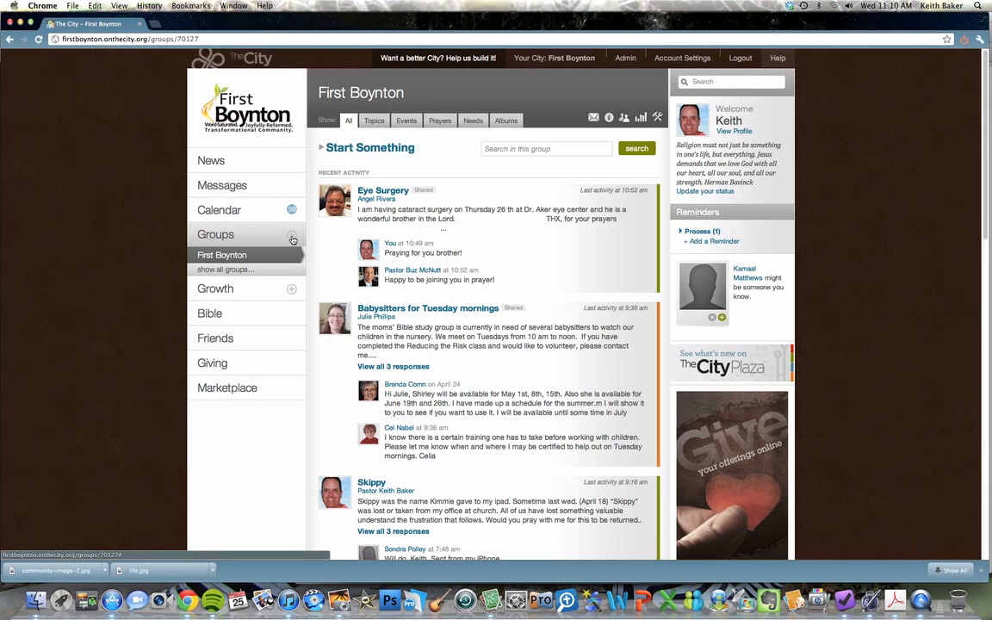
{"action": "left_click", "coordinate": [292, 239]}
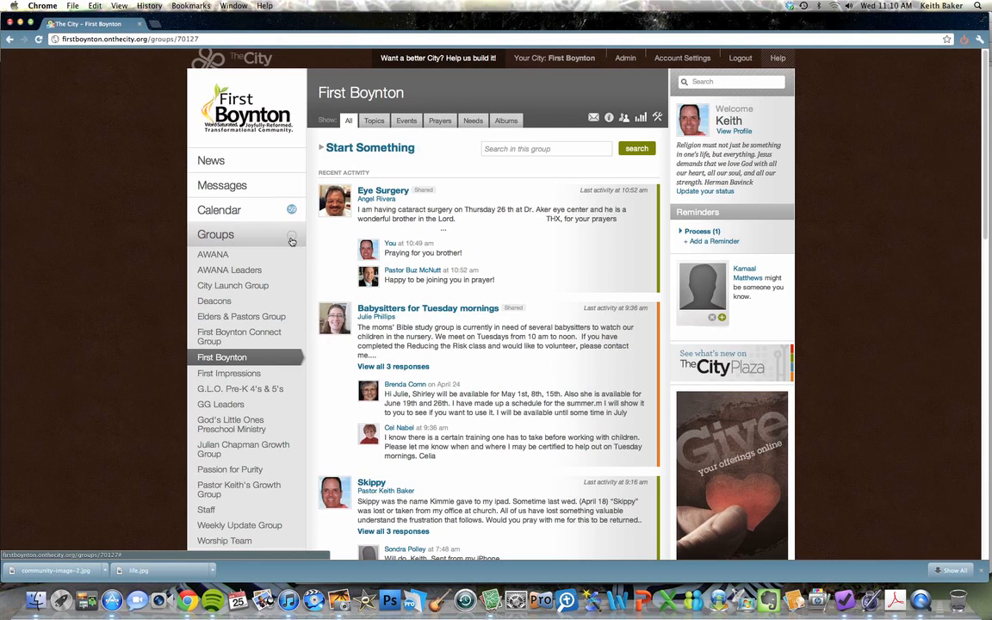
{"action": "scroll", "coordinate": [250, 355], "scroll_direction": "down", "scroll_amount": 1}
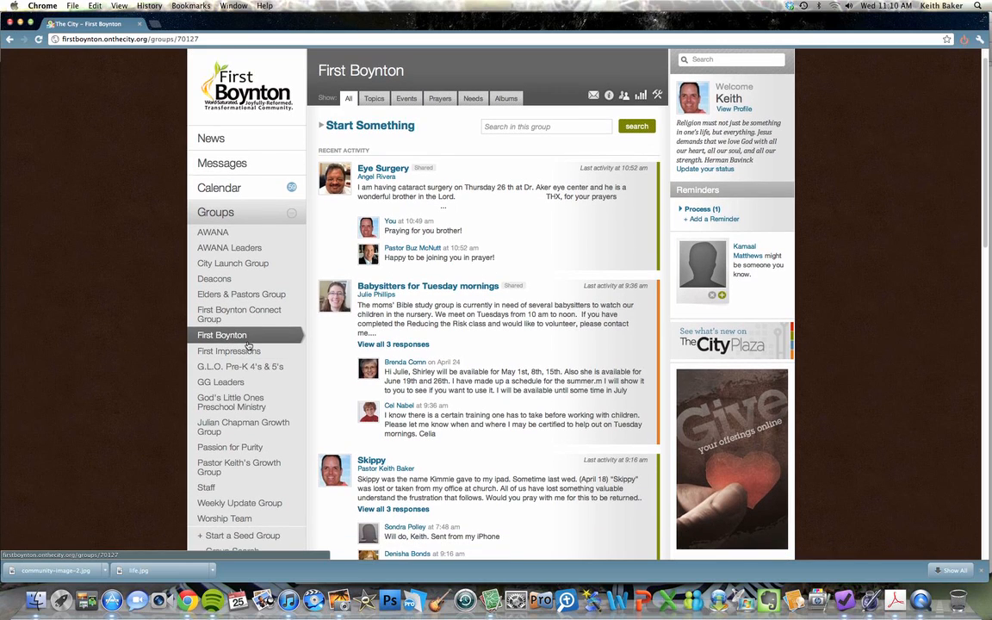
{"action": "left_click", "coordinate": [234, 464]}
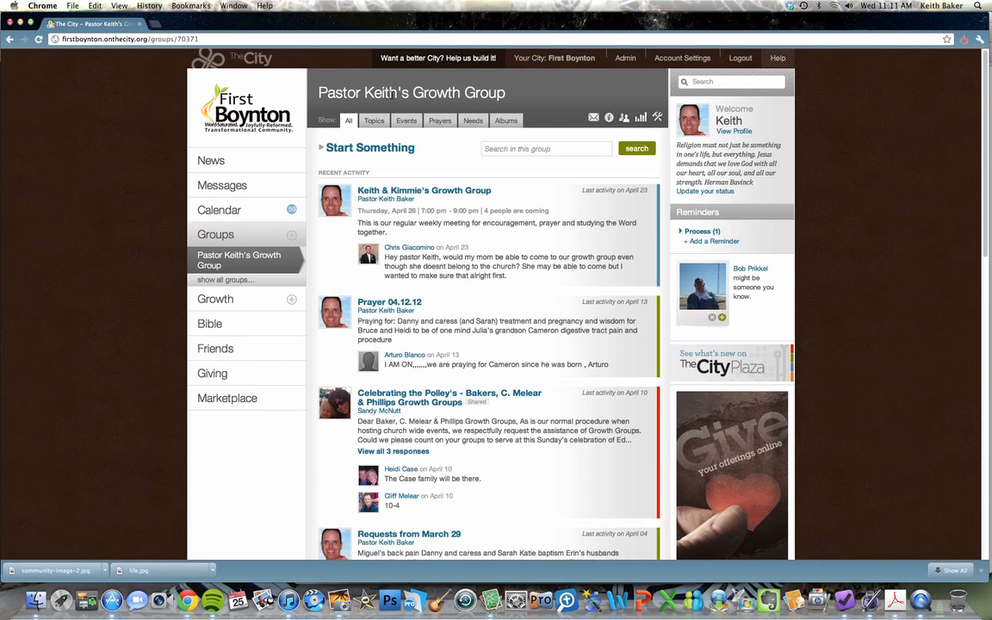
Start a new event in the group named "Picnic" with the description "Picnic for our Growth Group"
{"action": "left_click", "coordinate": [372, 148]}
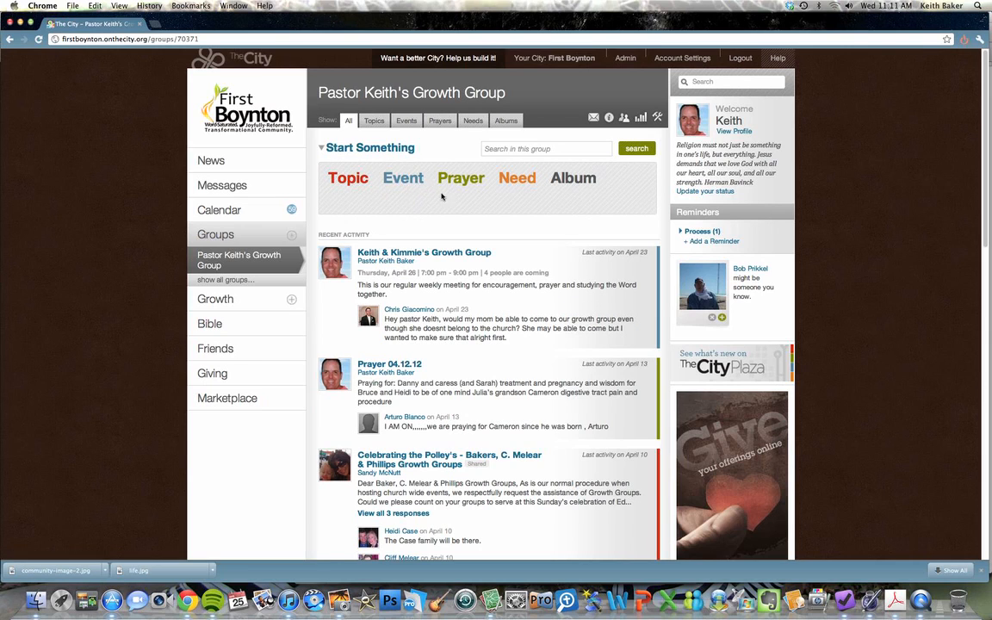
{"action": "left_click", "coordinate": [404, 179]}
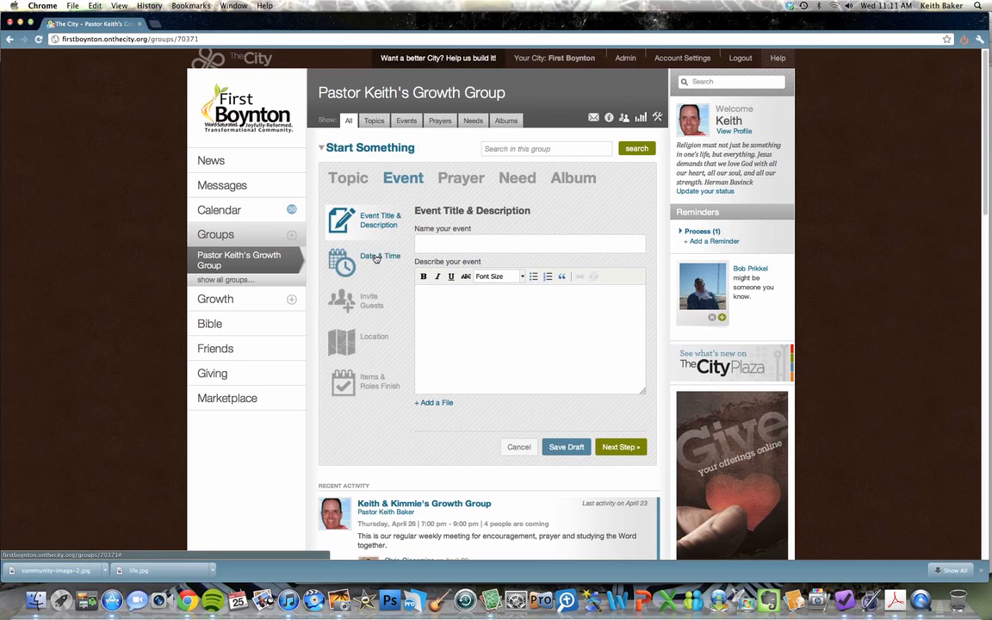
{"action": "left_click", "coordinate": [430, 242]}
{"action": "type", "text": "Pi"}
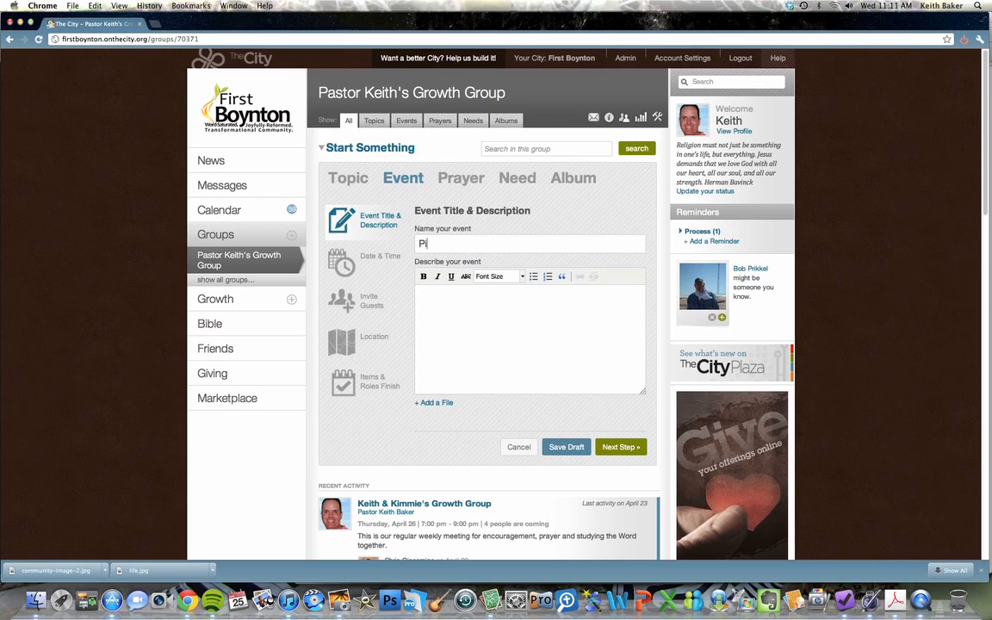
{"action": "type", "text": "cnic"}
{"action": "type", "text": " our u Growth Group."}
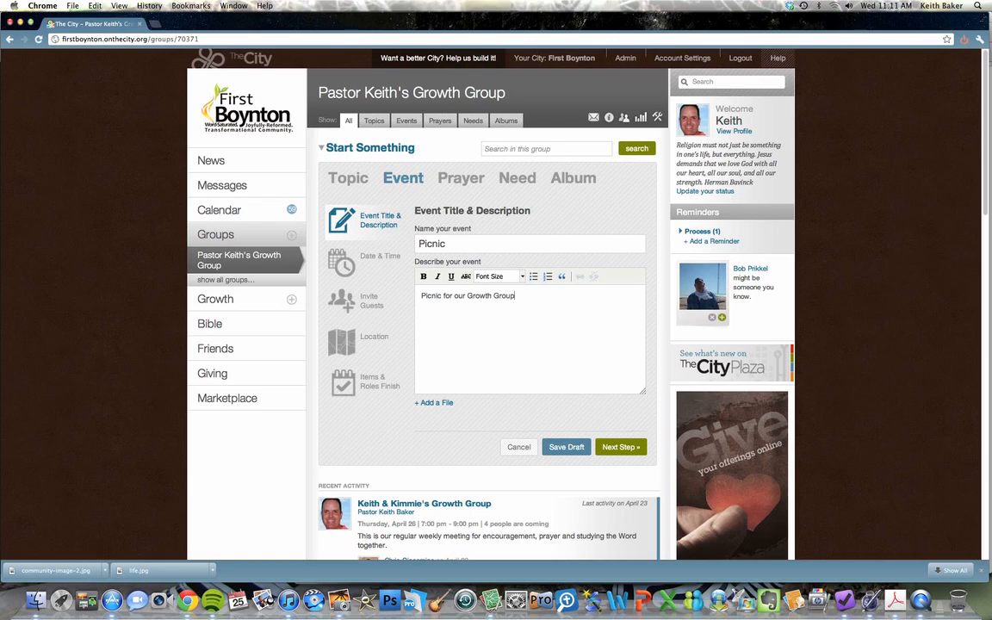
Schedule the event for 05/05/2012 from 12:00 pm to 1:30 pm, keeping it as a one-time occurrence
{"action": "left_click", "coordinate": [377, 258]}
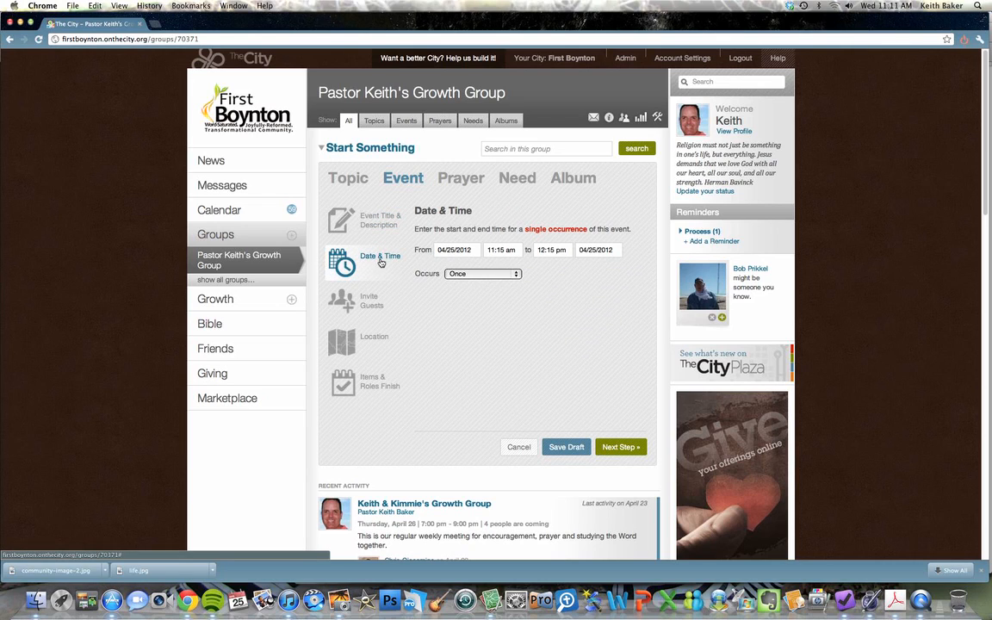
{"action": "left_click", "coordinate": [453, 249]}
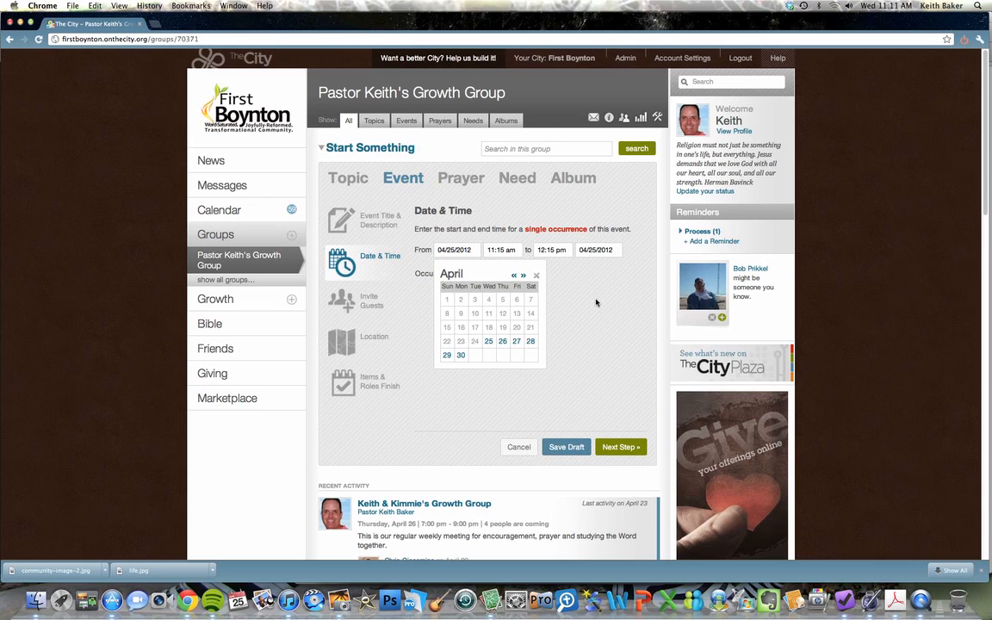
{"action": "left_click", "coordinate": [522, 274]}
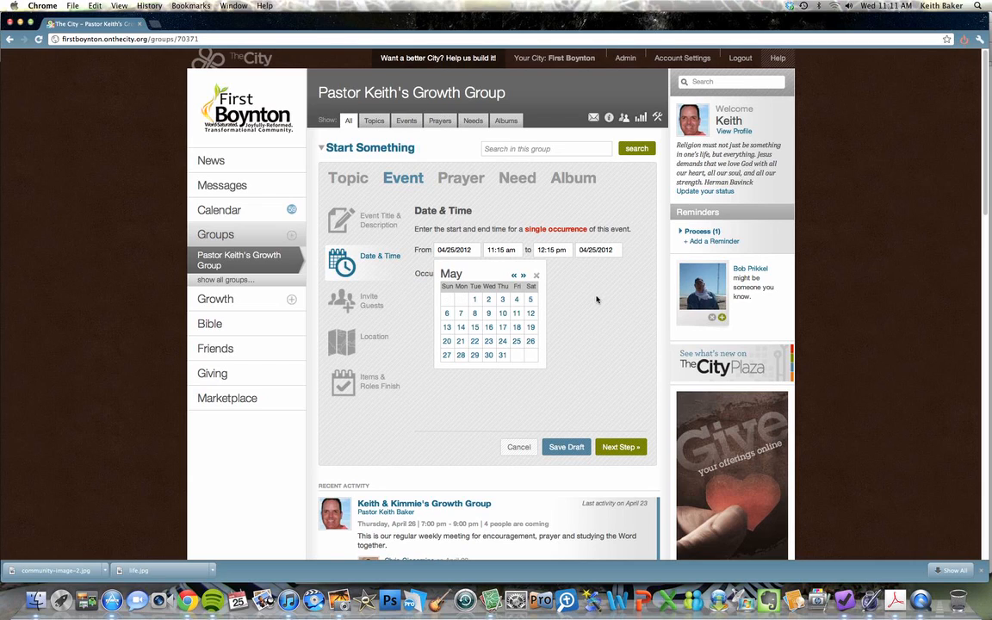
{"action": "left_click", "coordinate": [530, 298]}
{"action": "left_click", "coordinate": [504, 249]}
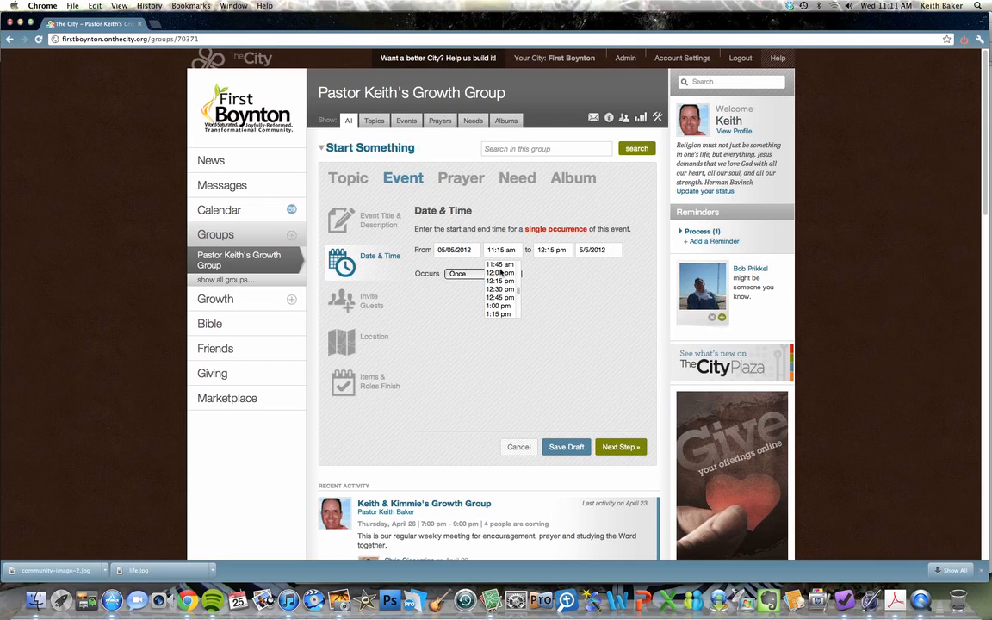
{"action": "left_click", "coordinate": [501, 273]}
{"action": "left_click", "coordinate": [551, 250]}
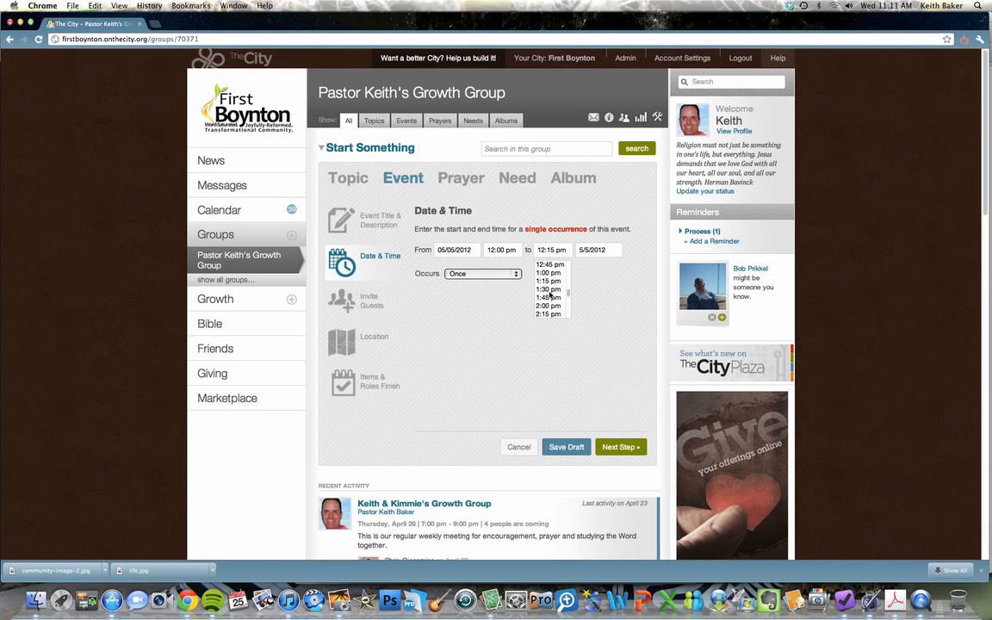
{"action": "left_click", "coordinate": [548, 291]}
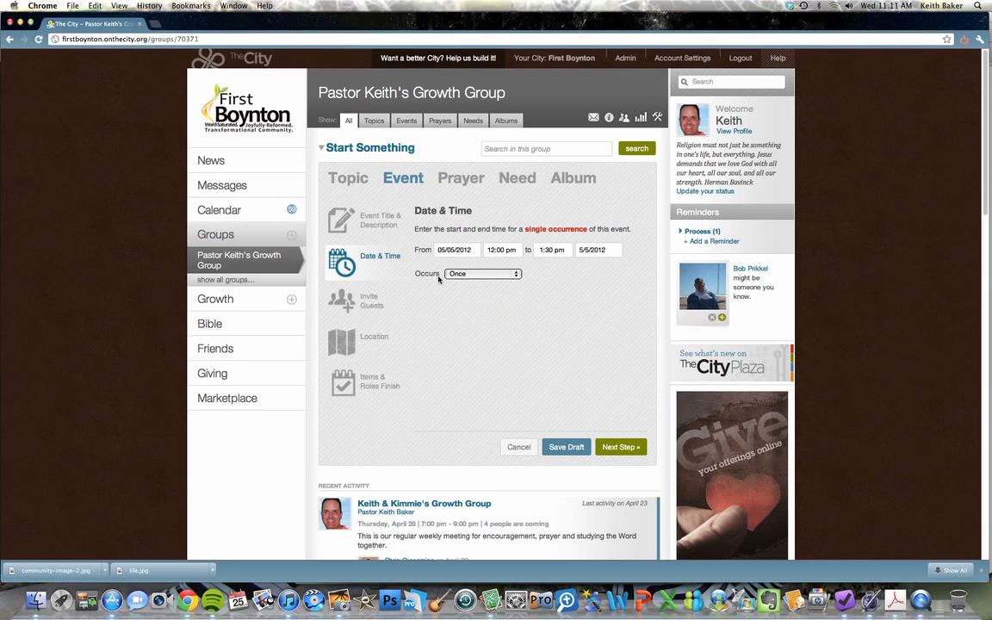
{"action": "left_click", "coordinate": [489, 274]}
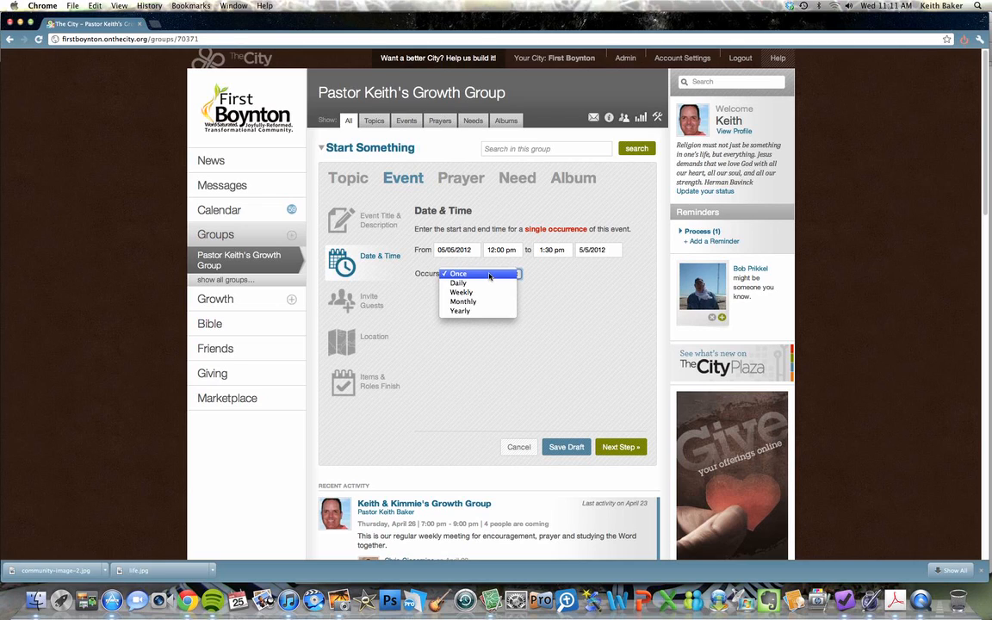
{"action": "left_click", "coordinate": [551, 294]}
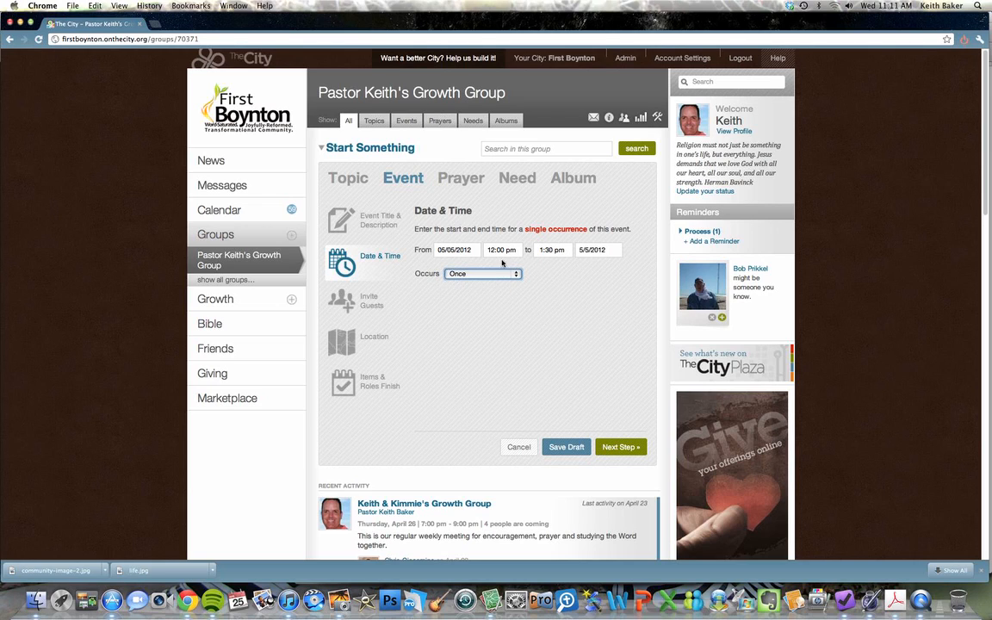
In the guest invitation settings, enable sharing with friends or groups, select all friends, and clear that selection
{"action": "left_click", "coordinate": [376, 302]}
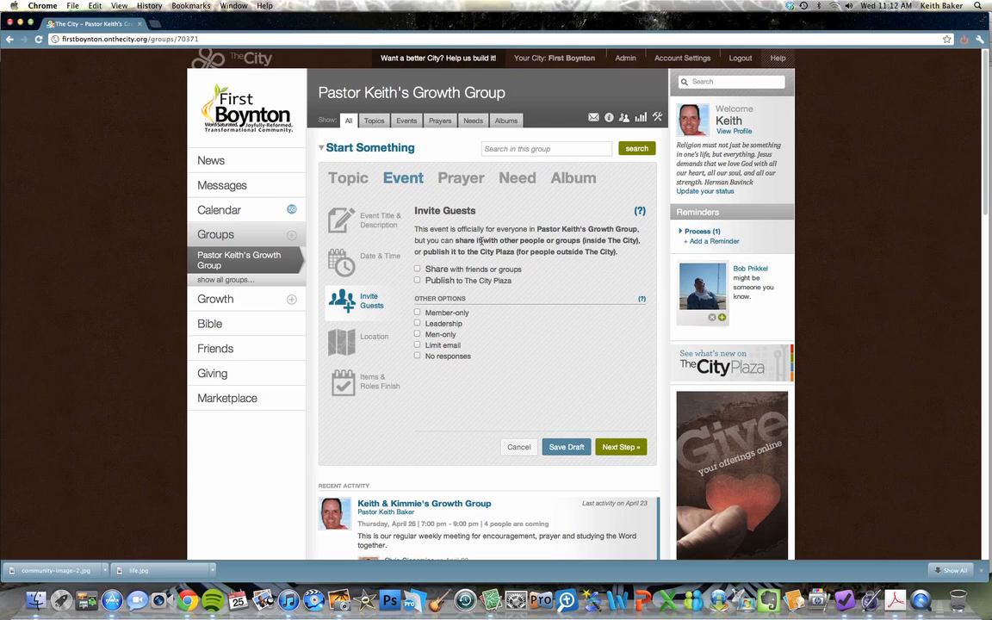
{"action": "left_click", "coordinate": [417, 269]}
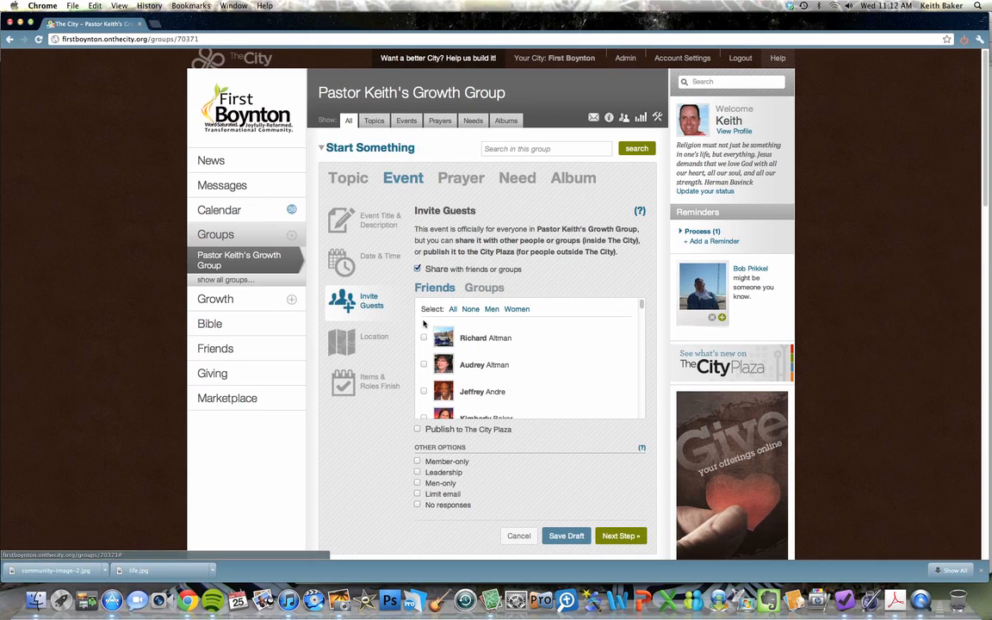
{"action": "scroll", "coordinate": [495, 372], "scroll_direction": "down", "scroll_amount": 1}
{"action": "scroll", "coordinate": [499, 372], "scroll_direction": "down", "scroll_amount": 3}
{"action": "scroll", "coordinate": [504, 370], "scroll_direction": "up", "scroll_amount": 4}
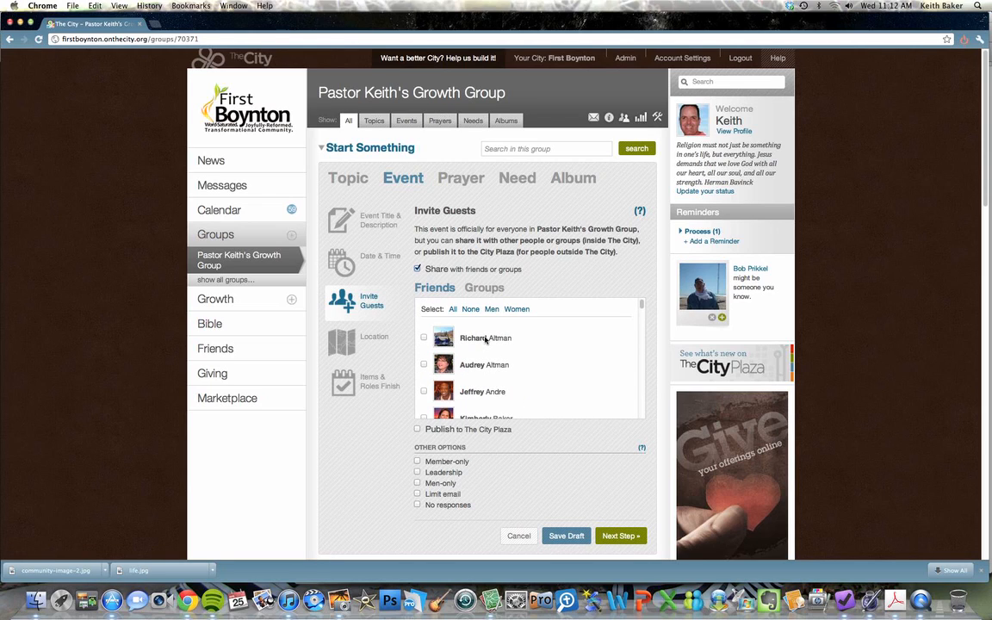
{"action": "left_click", "coordinate": [453, 308]}
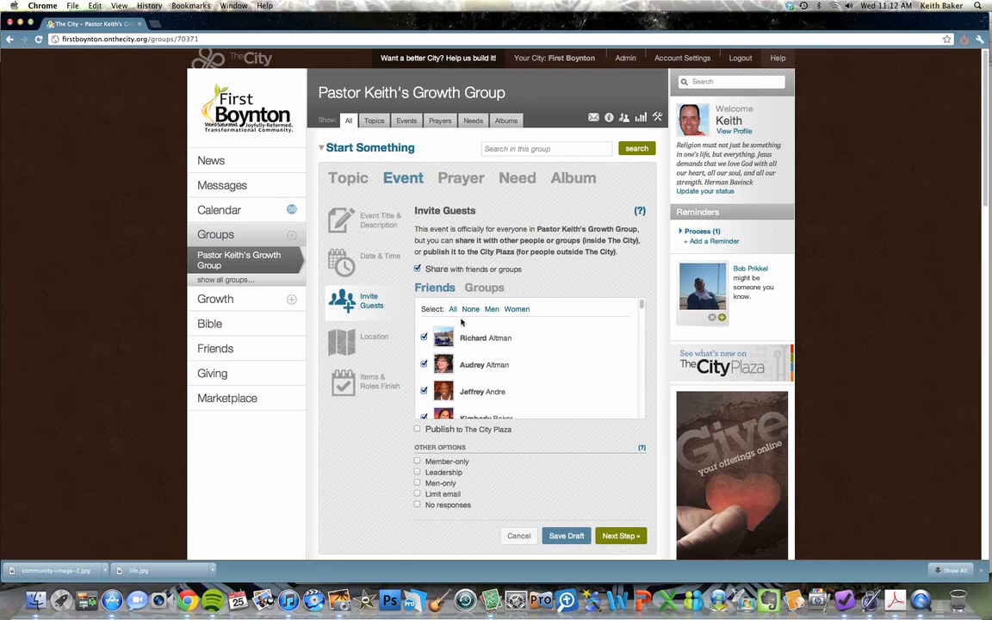
{"action": "left_click", "coordinate": [469, 310]}
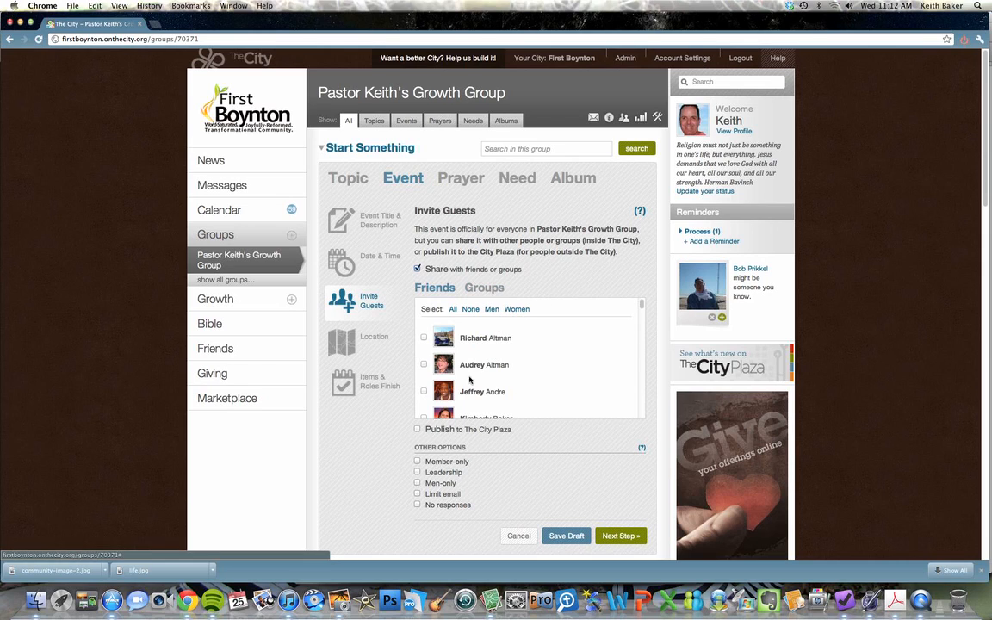
Review the friends and groups available for sharing, try selecting Worship Team, and turn sharing off again
{"action": "scroll", "coordinate": [482, 340], "scroll_direction": "down", "scroll_amount": 2}
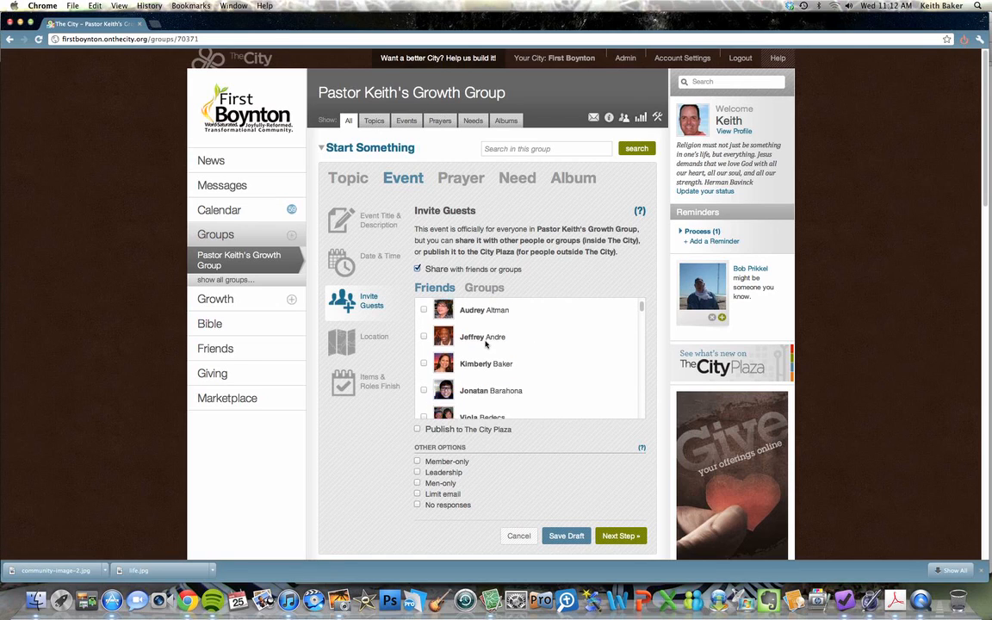
{"action": "scroll", "coordinate": [485, 343], "scroll_direction": "down", "scroll_amount": 2}
{"action": "scroll", "coordinate": [484, 343], "scroll_direction": "up", "scroll_amount": 5}
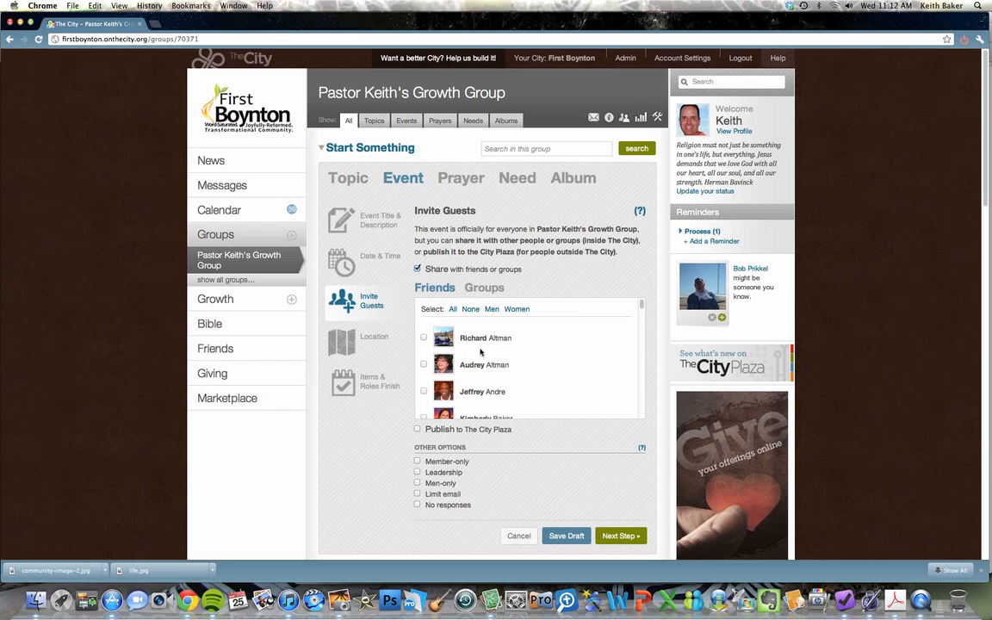
{"action": "left_click", "coordinate": [485, 287]}
{"action": "scroll", "coordinate": [469, 345], "scroll_direction": "down", "scroll_amount": 3}
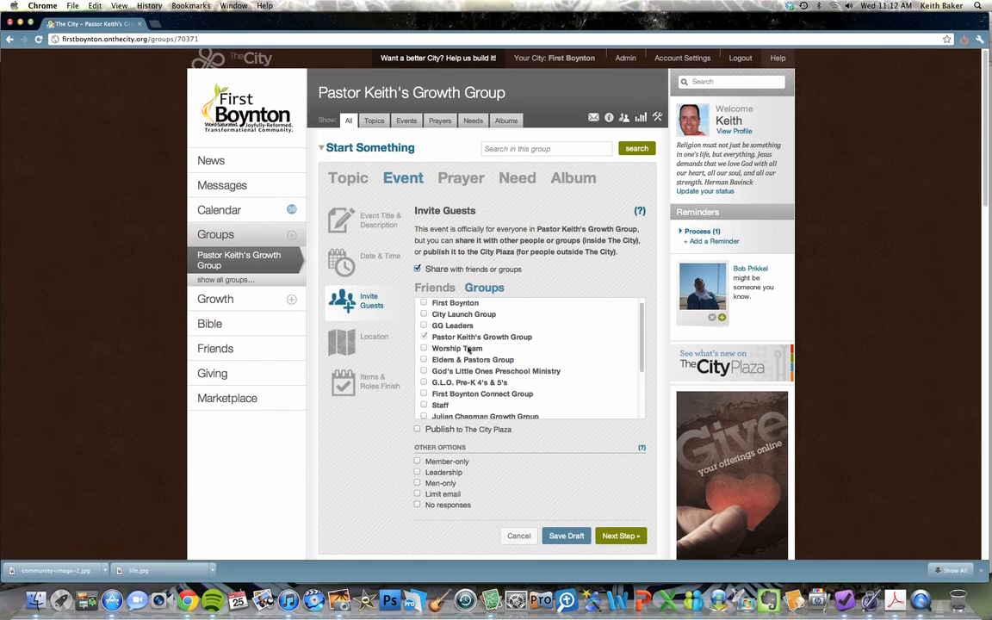
{"action": "scroll", "coordinate": [469, 349], "scroll_direction": "up", "scroll_amount": 4}
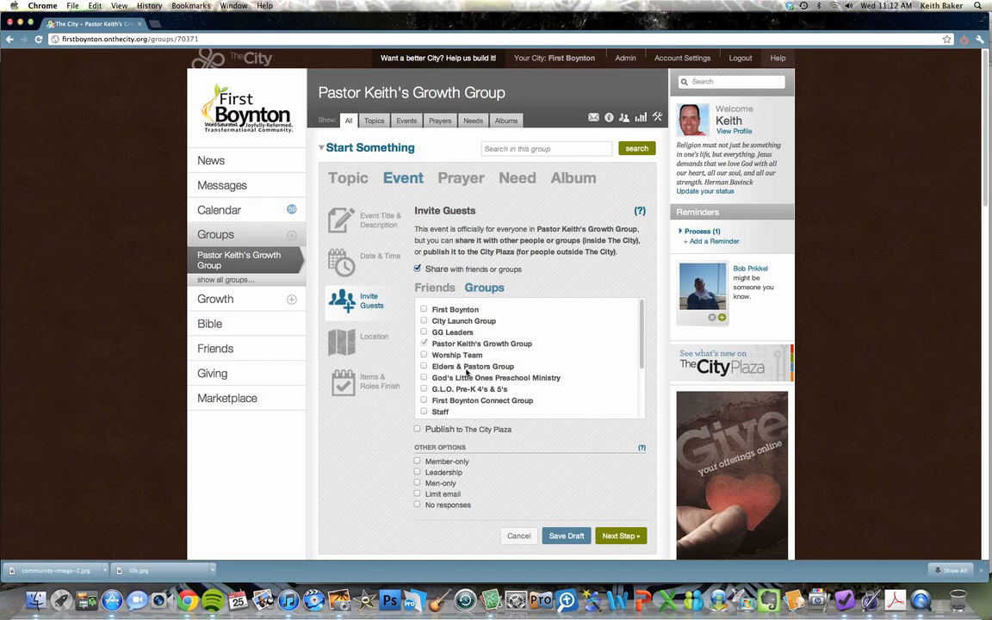
{"action": "left_click", "coordinate": [424, 354]}
{"action": "left_click", "coordinate": [424, 355]}
{"action": "left_click", "coordinate": [417, 268]}
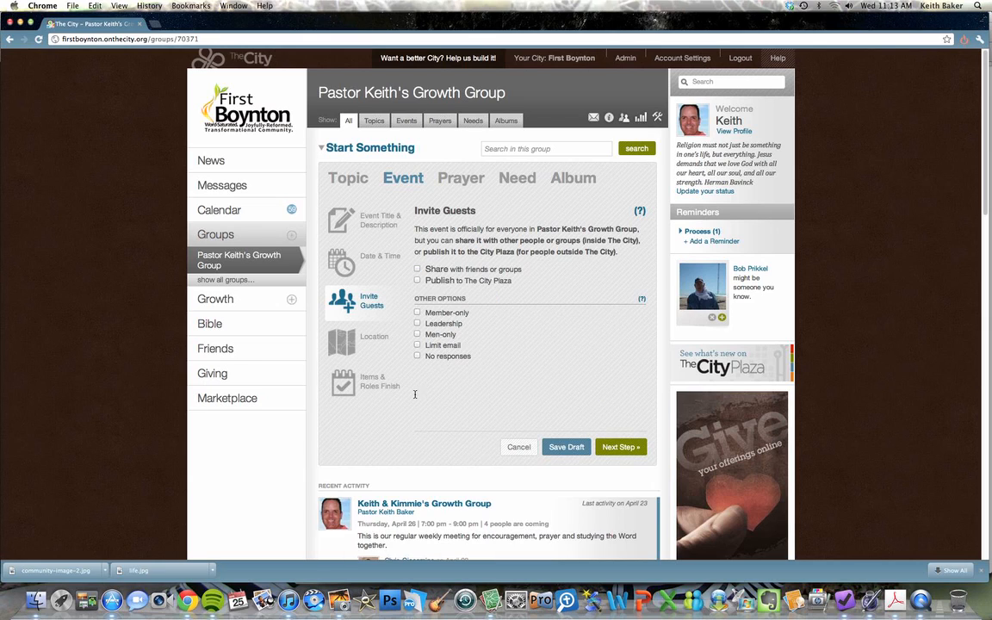
Try the option to publish the event to The City Plaza, turn it back off, and view the event's location settings
{"action": "left_click", "coordinate": [417, 281]}
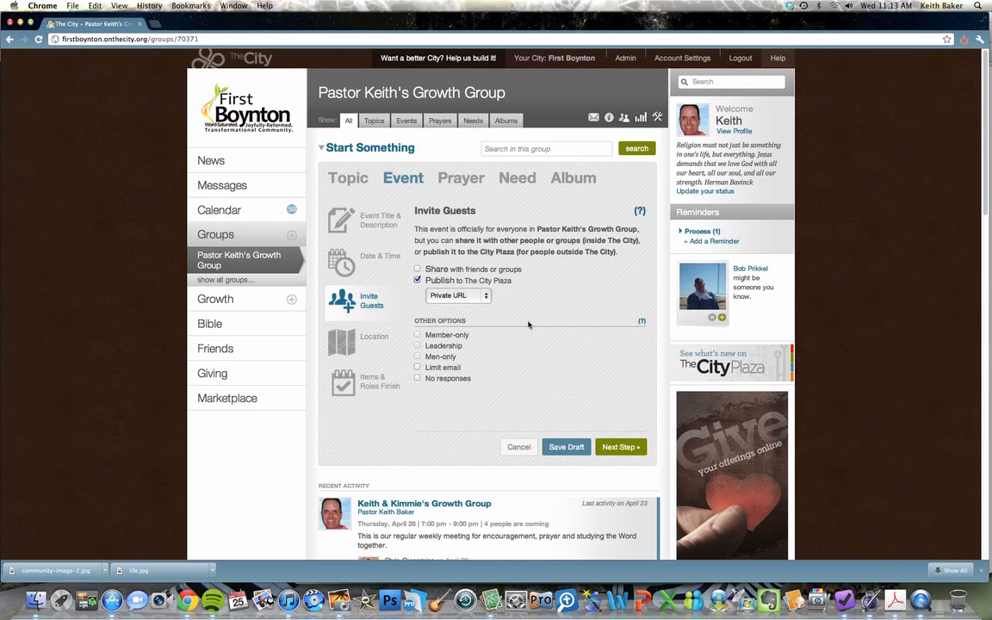
{"action": "left_click", "coordinate": [417, 280]}
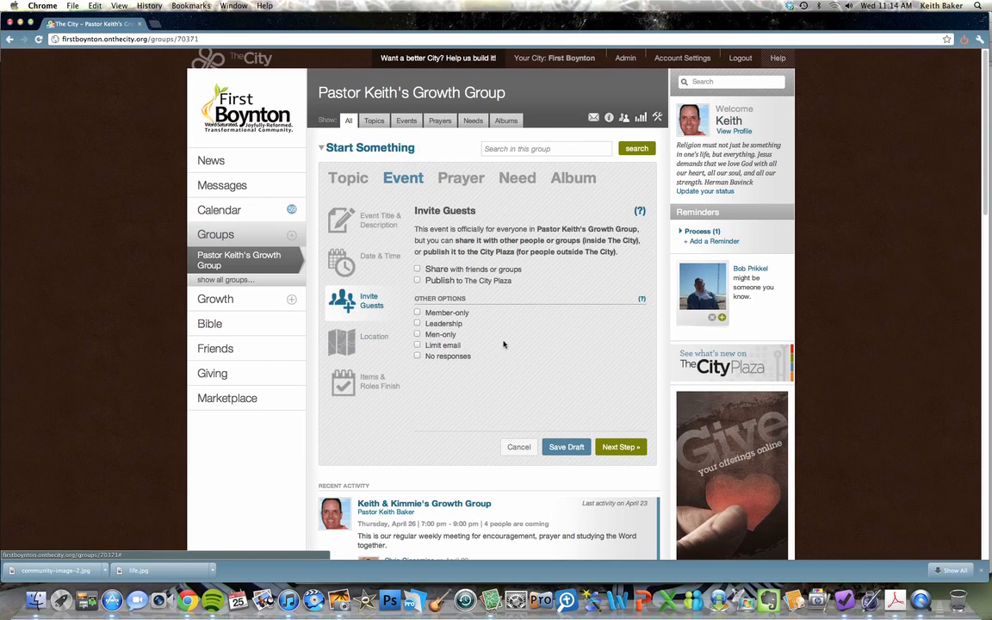
{"action": "left_click", "coordinate": [373, 341]}
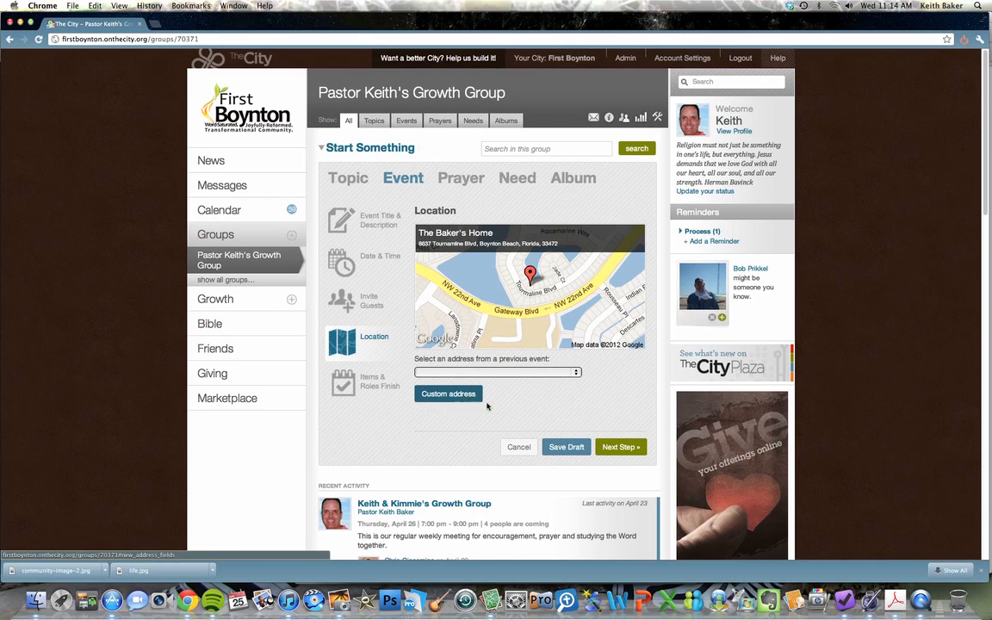
Add two items for guests to bring: Hot Dogs with quantity 12 and Buns with quantity 12
{"action": "left_click", "coordinate": [373, 380]}
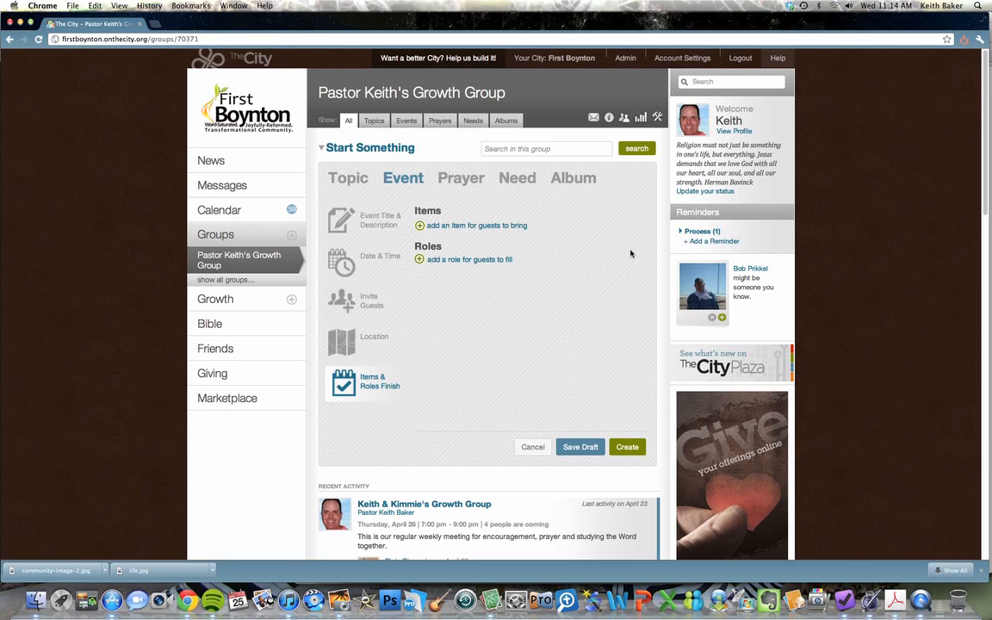
{"action": "left_click", "coordinate": [511, 226]}
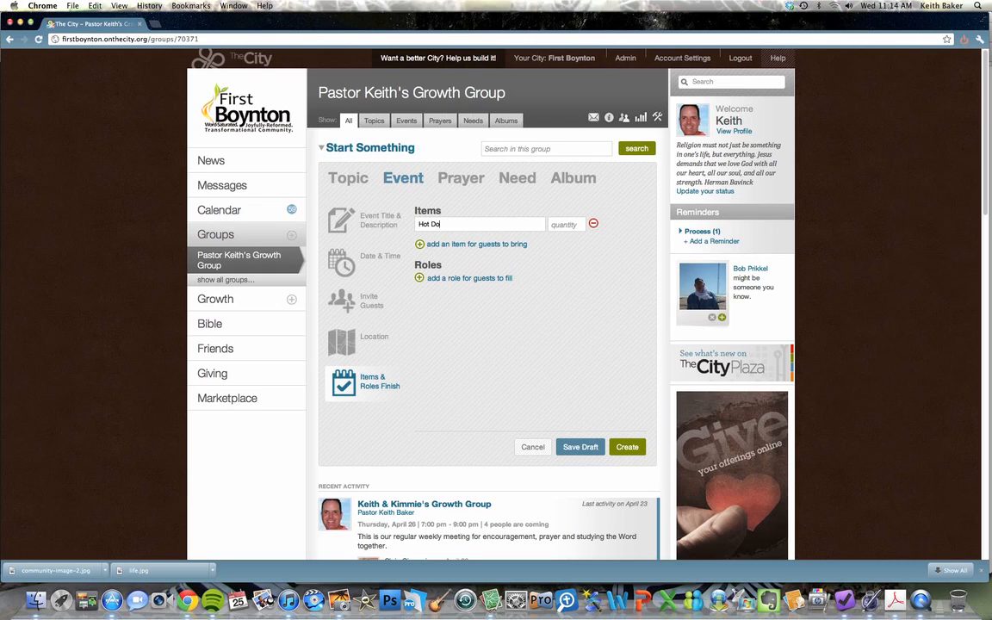
{"action": "left_click", "coordinate": [555, 224]}
{"action": "type", "text": "12"}
{"action": "left_click", "coordinate": [482, 244]}
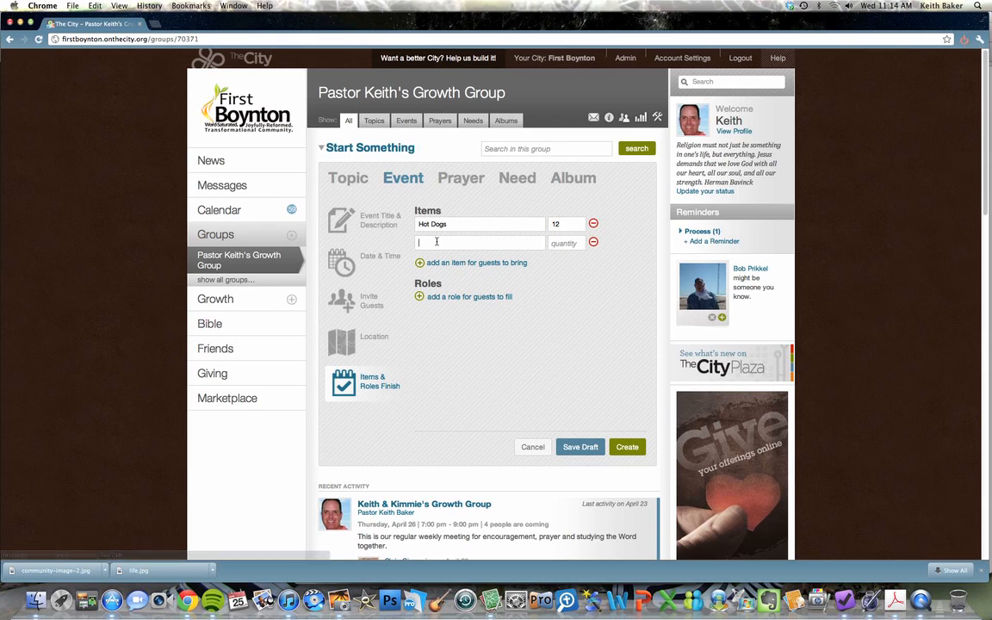
{"action": "type", "text": "Buns"}
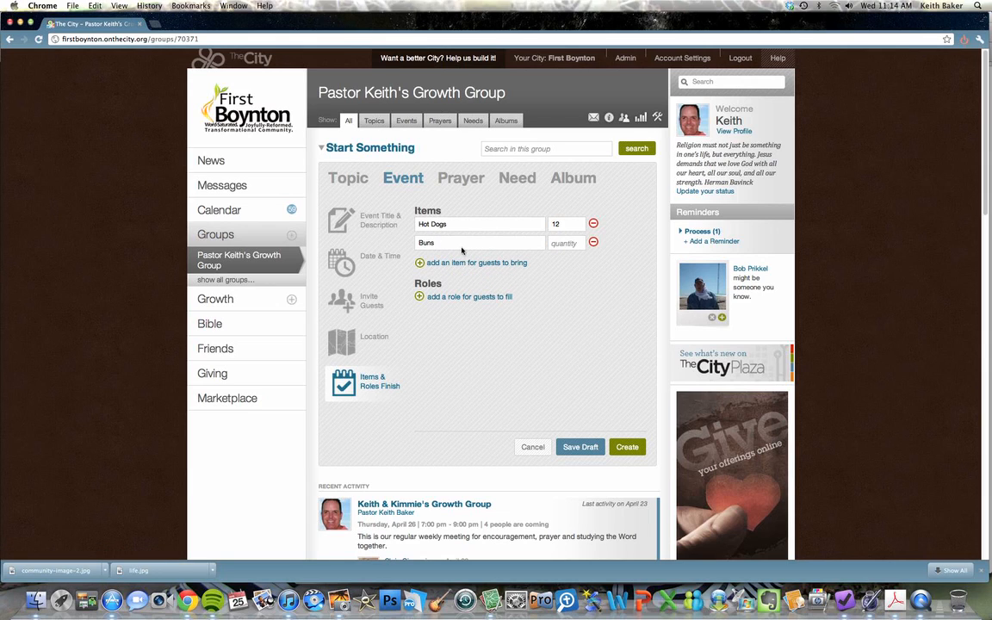
{"action": "left_click", "coordinate": [565, 242]}
{"action": "type", "text": "12"}
{"action": "left_click", "coordinate": [568, 273]}
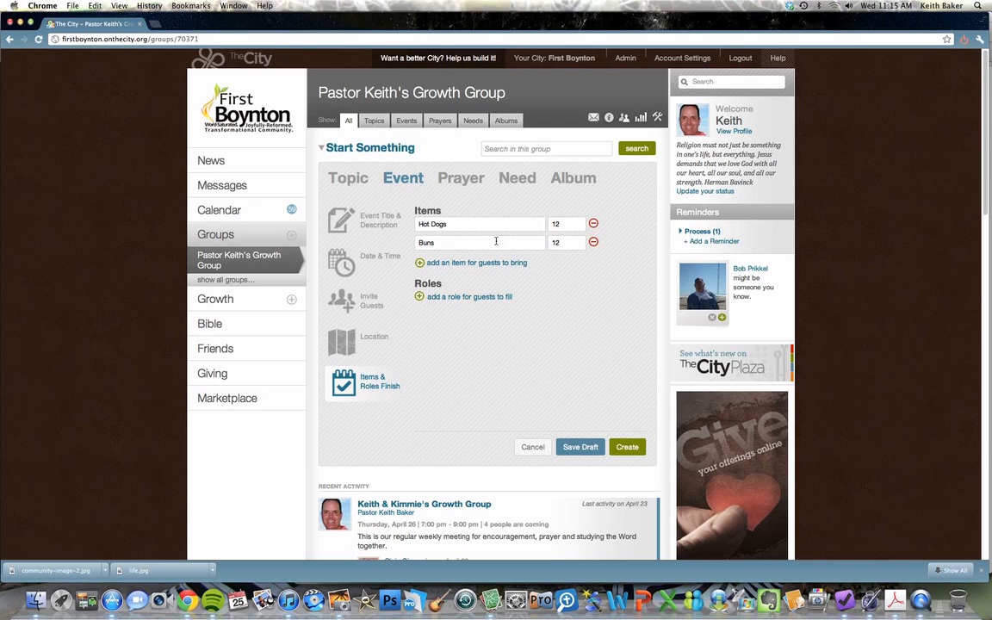
Add the guest role "Man the Grill" and an empty entry for a second role
{"action": "left_click", "coordinate": [442, 297]}
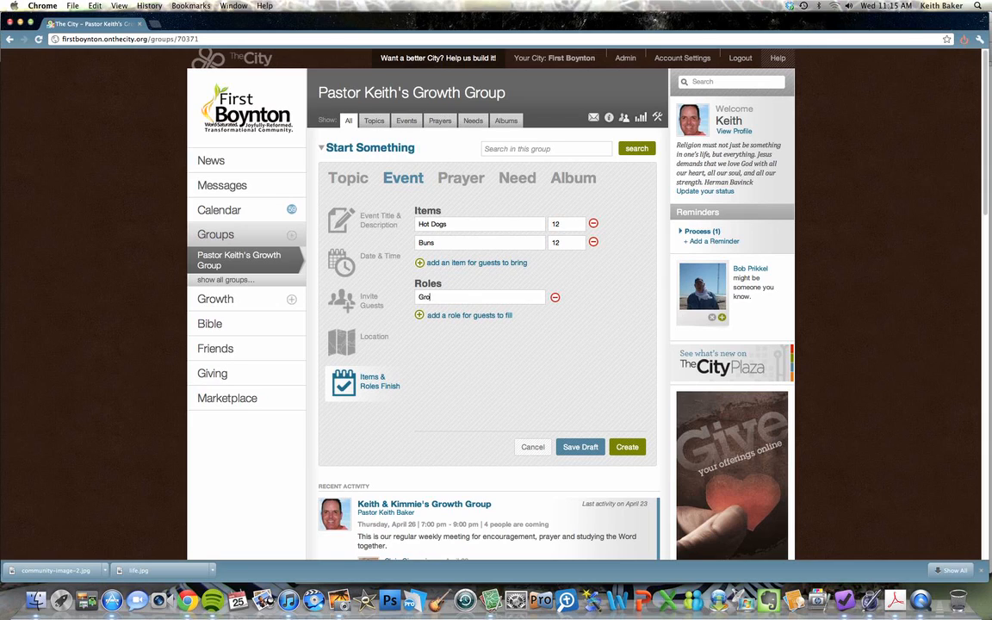
{"action": "type", "text": "Man the Grill"}
{"action": "left_click", "coordinate": [456, 315]}
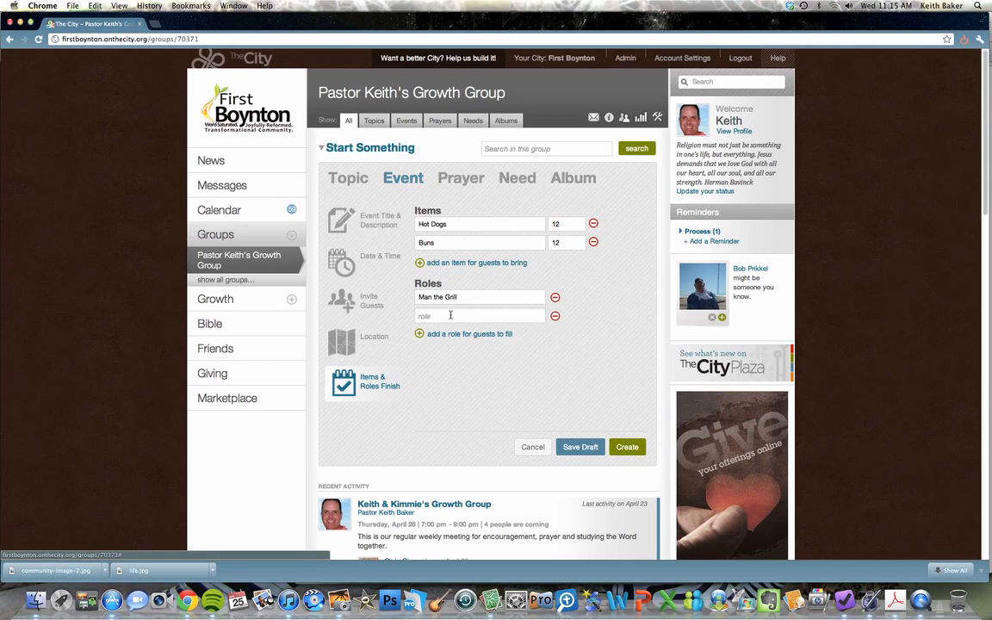